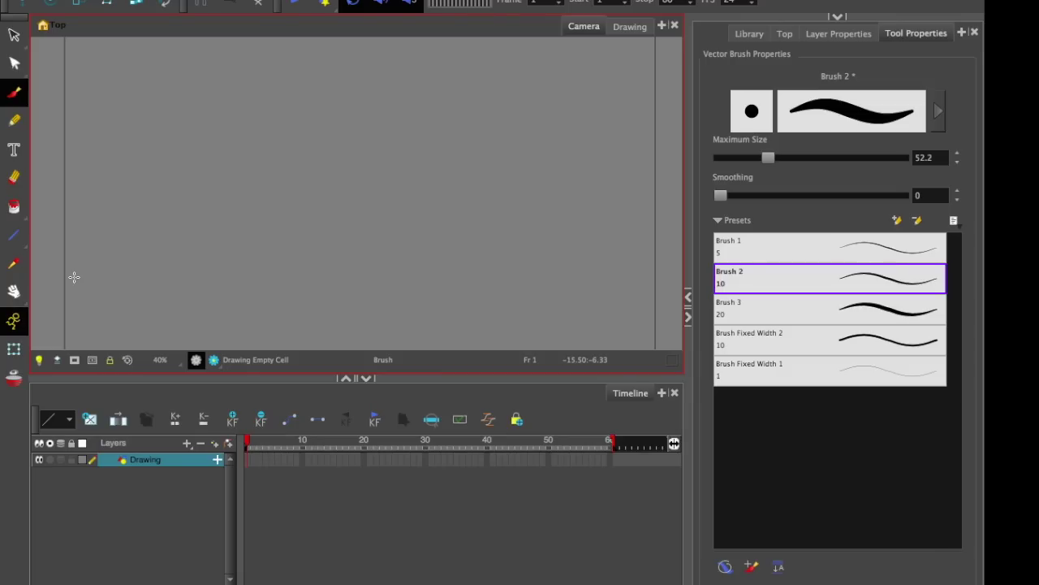
Step: Toggle between drawing view and render preview to check the scene's current look
{"action": "left_click", "coordinate": [195, 361]}
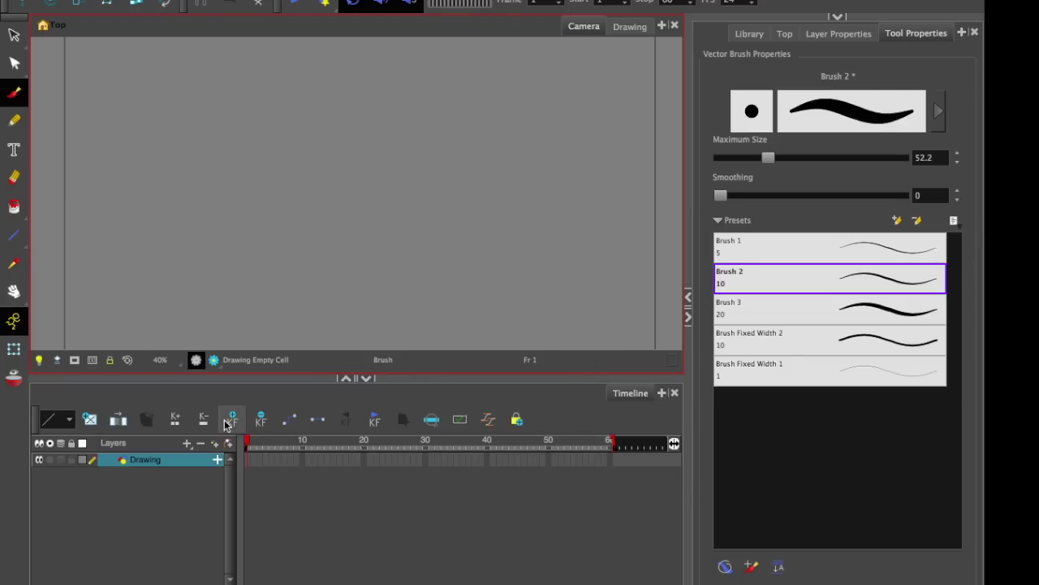
{"action": "left_click", "coordinate": [214, 360]}
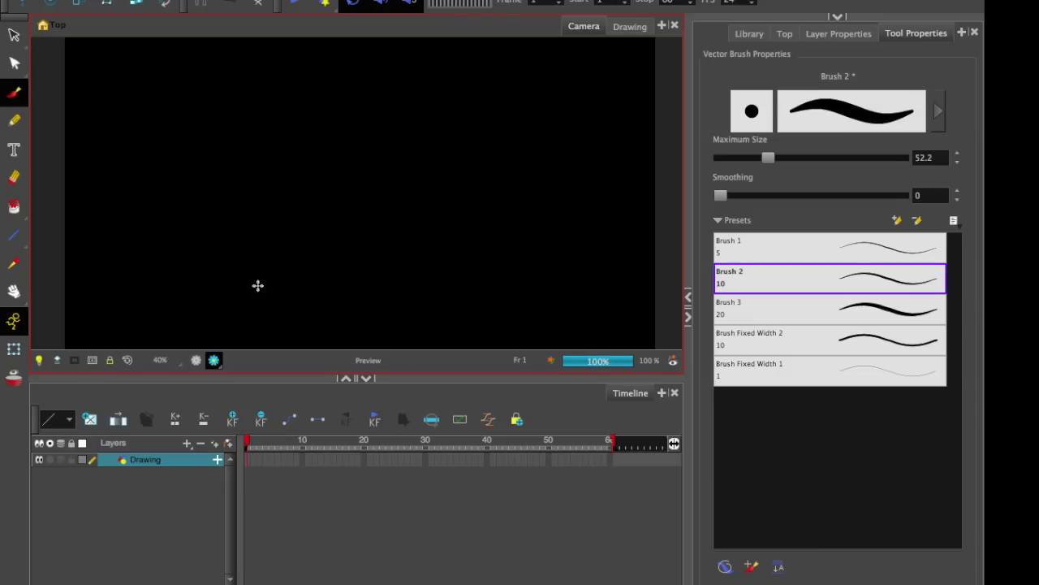
{"action": "left_click", "coordinate": [195, 360]}
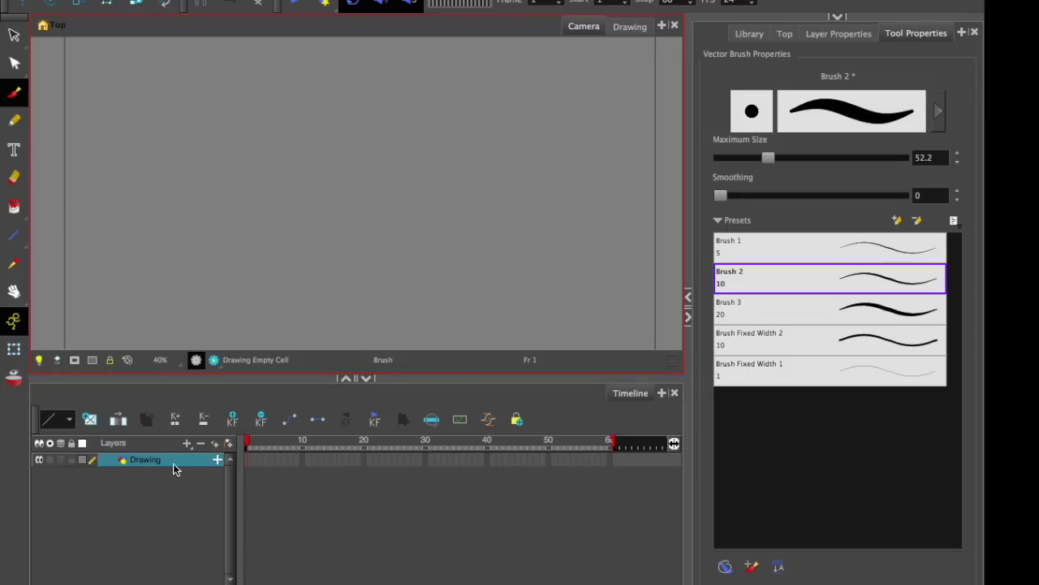
Step: Add a Colour-Card background layer, then deselect it
{"action": "left_click", "coordinate": [187, 443]}
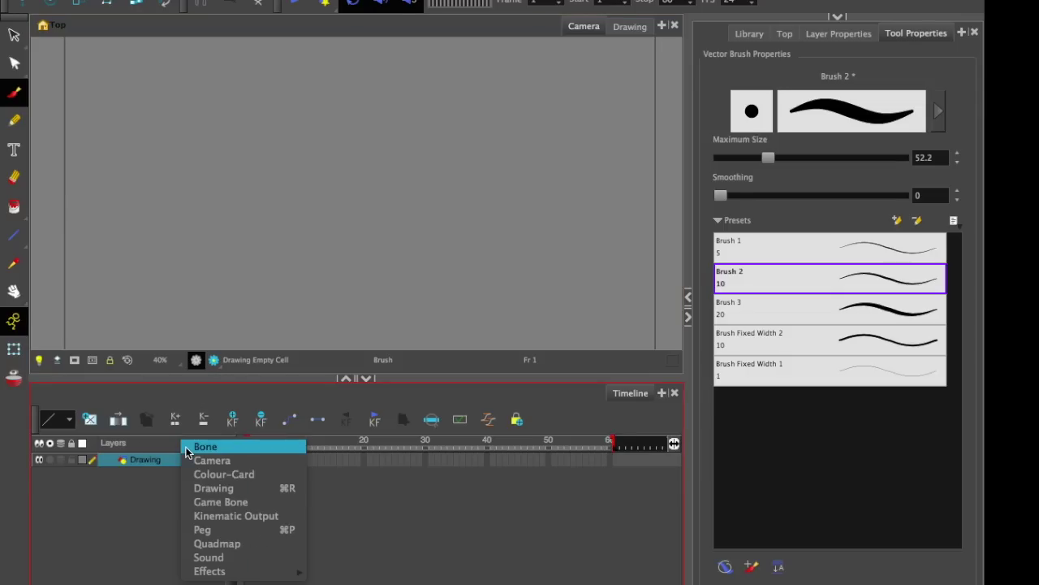
{"action": "left_click", "coordinate": [207, 476]}
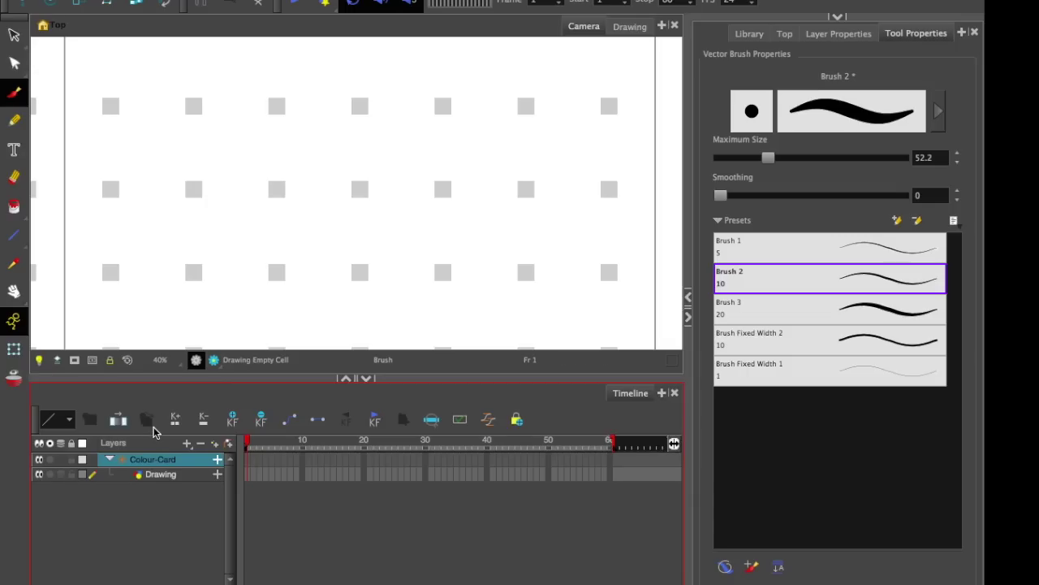
{"action": "left_click", "coordinate": [119, 541]}
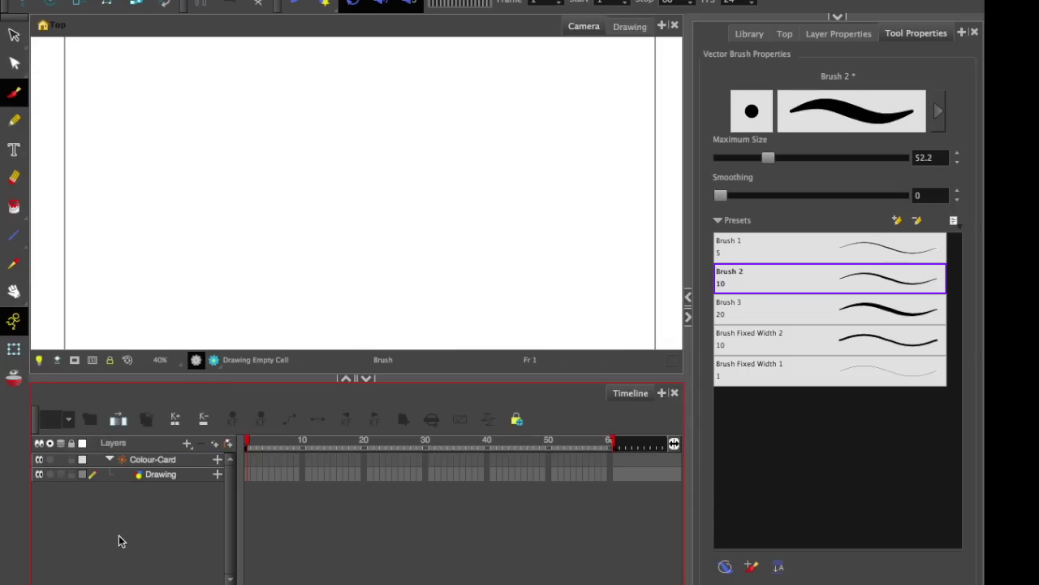
Step: Preview the white background render, then move the Drawing layer above Colour-Card
{"action": "left_click", "coordinate": [213, 360]}
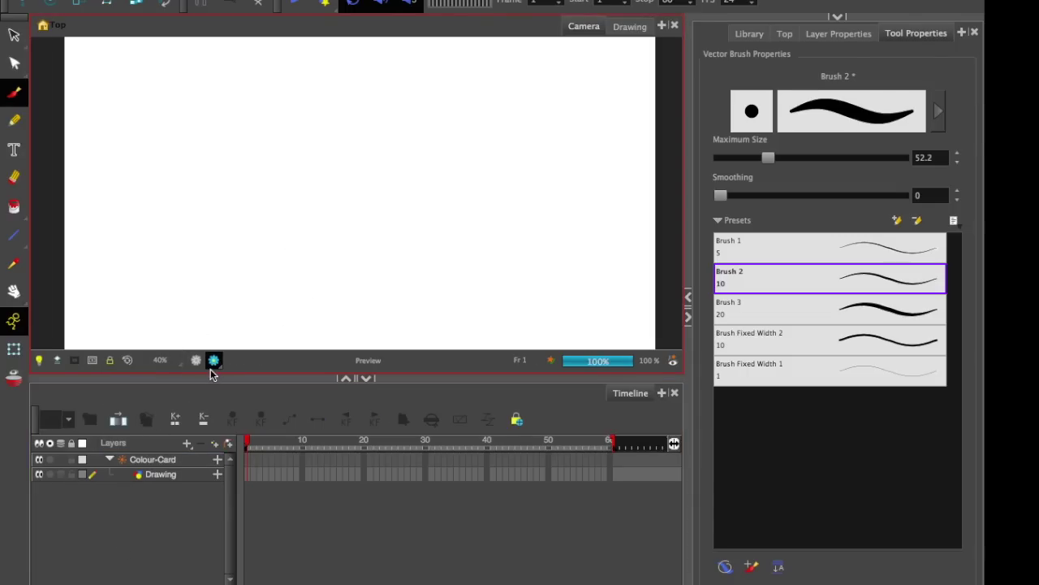
{"action": "left_click", "coordinate": [196, 360]}
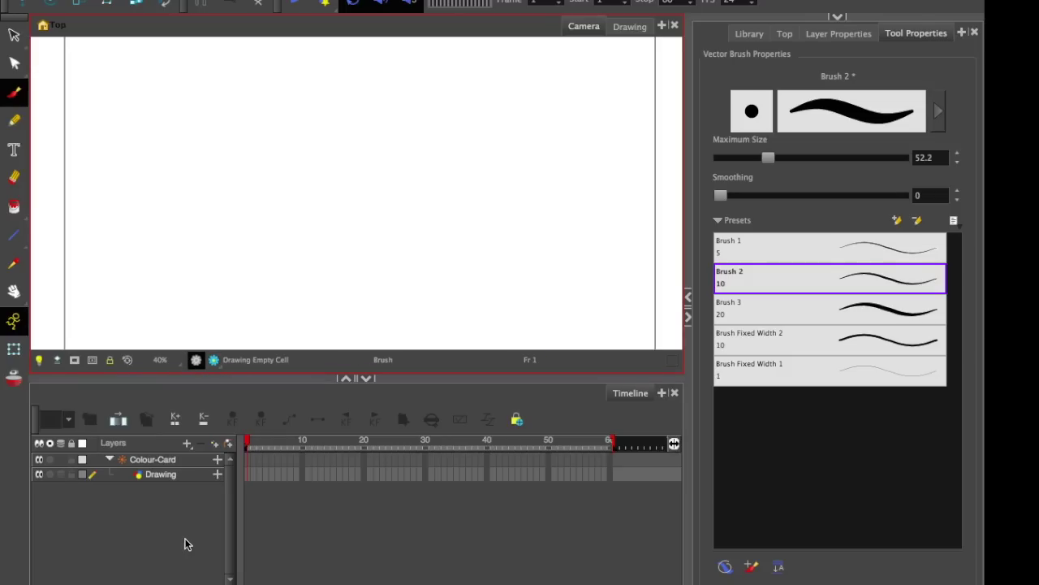
{"action": "left_click", "coordinate": [152, 479]}
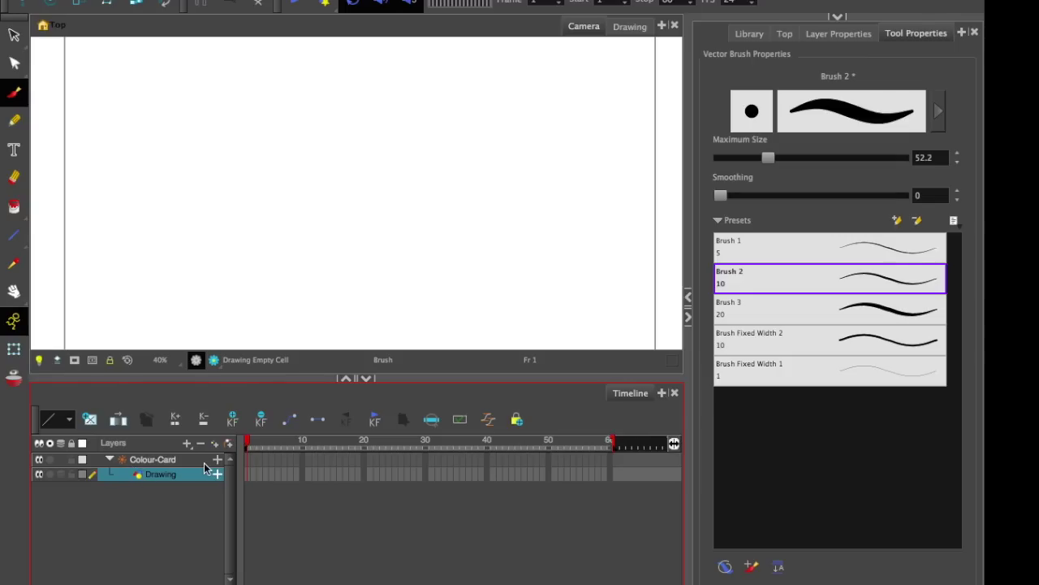
{"action": "mouse_move", "coordinate": [185, 478]}
{"action": "left_mouse_down"}
{"action": "mouse_move", "coordinate": [162, 476]}
{"action": "mouse_move", "coordinate": [146, 464]}
{"action": "mouse_move", "coordinate": [154, 458]}
{"action": "left_mouse_up"}
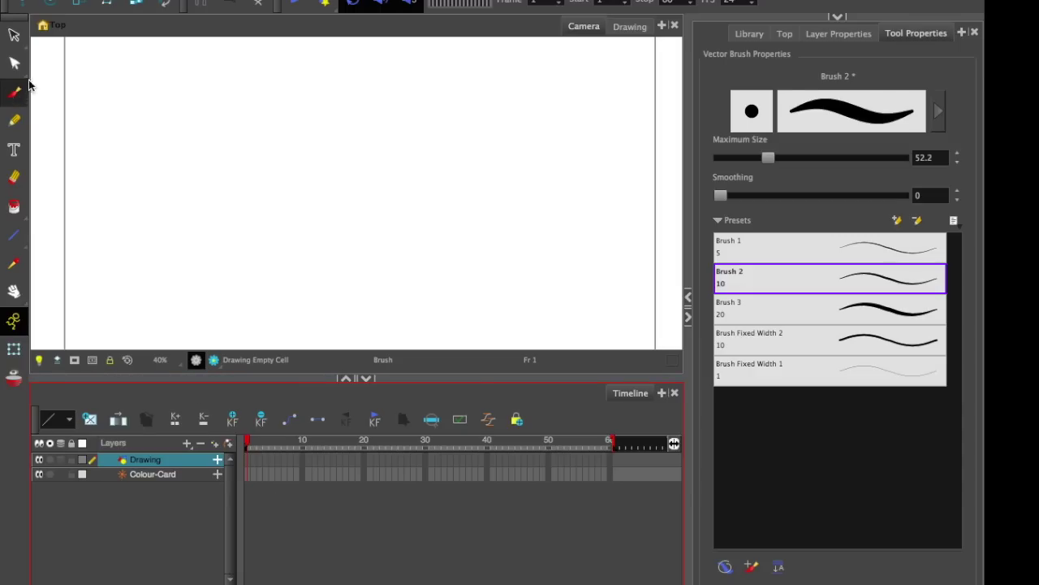
Step: Draw a looping brush stroke across the canvas
{"action": "left_click", "coordinate": [13, 37]}
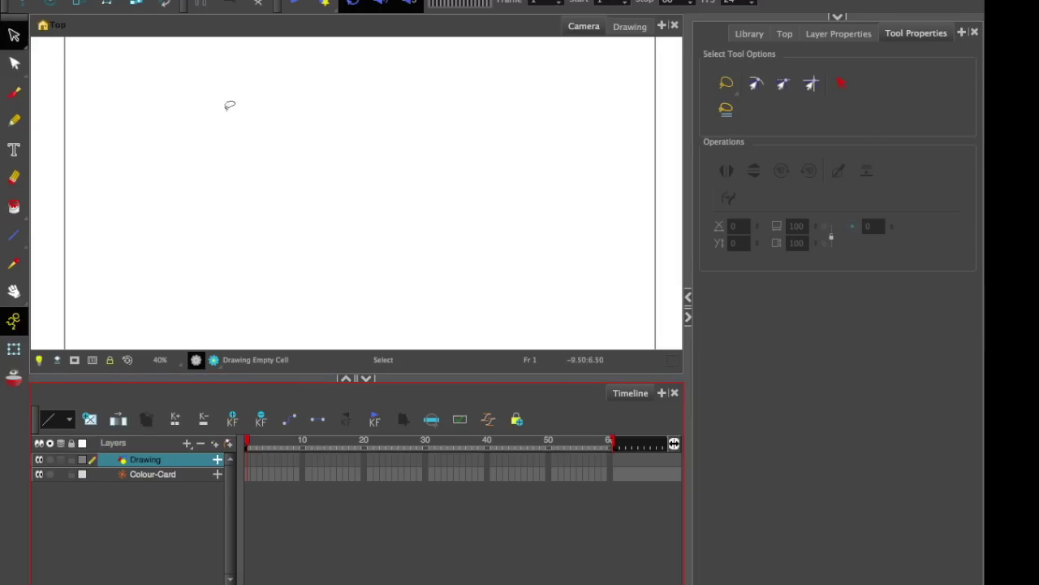
{"action": "left_click", "coordinate": [16, 94]}
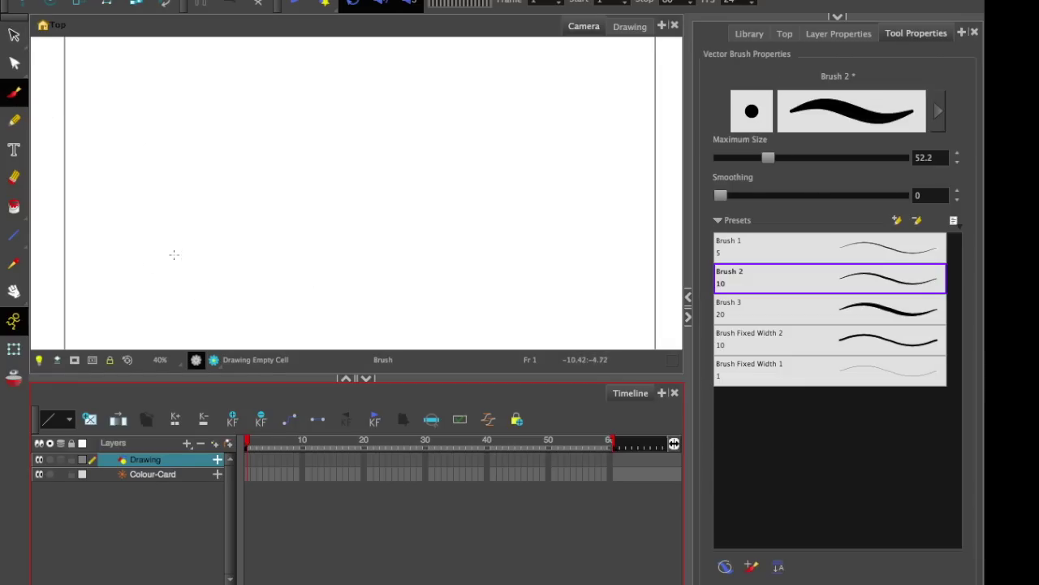
{"action": "mouse_move", "coordinate": [144, 275]}
{"action": "left_mouse_down"}
{"action": "mouse_move", "coordinate": [345, 231]}
{"action": "mouse_move", "coordinate": [529, 211]}
{"action": "left_mouse_up"}
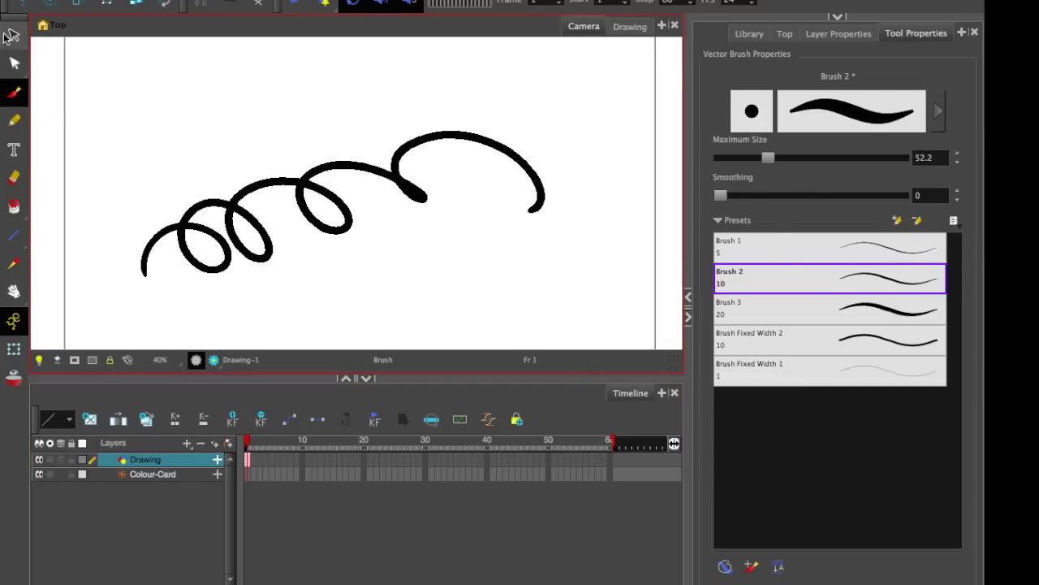
Step: Select the looping stroke, move it up-left, make it narrower and taller, then delete it
{"action": "left_click", "coordinate": [13, 36]}
{"action": "left_click", "coordinate": [242, 185]}
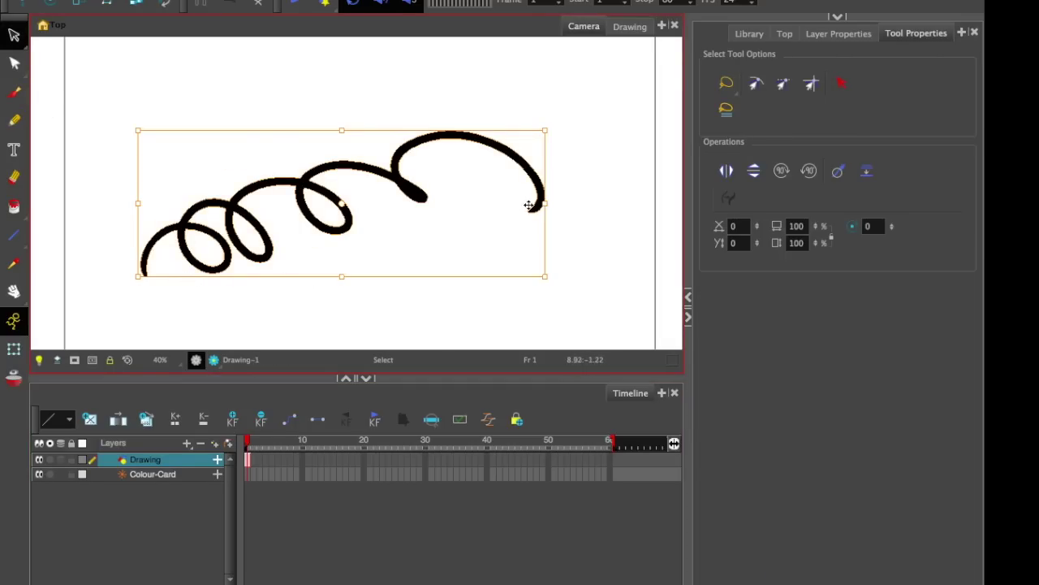
{"action": "mouse_move", "coordinate": [532, 197]}
{"action": "left_mouse_down"}
{"action": "mouse_move", "coordinate": [492, 154]}
{"action": "mouse_move", "coordinate": [343, 163]}
{"action": "left_mouse_up"}
{"action": "left_click_drag", "start_coordinate": [347, 239], "coordinate": [413, 283]}
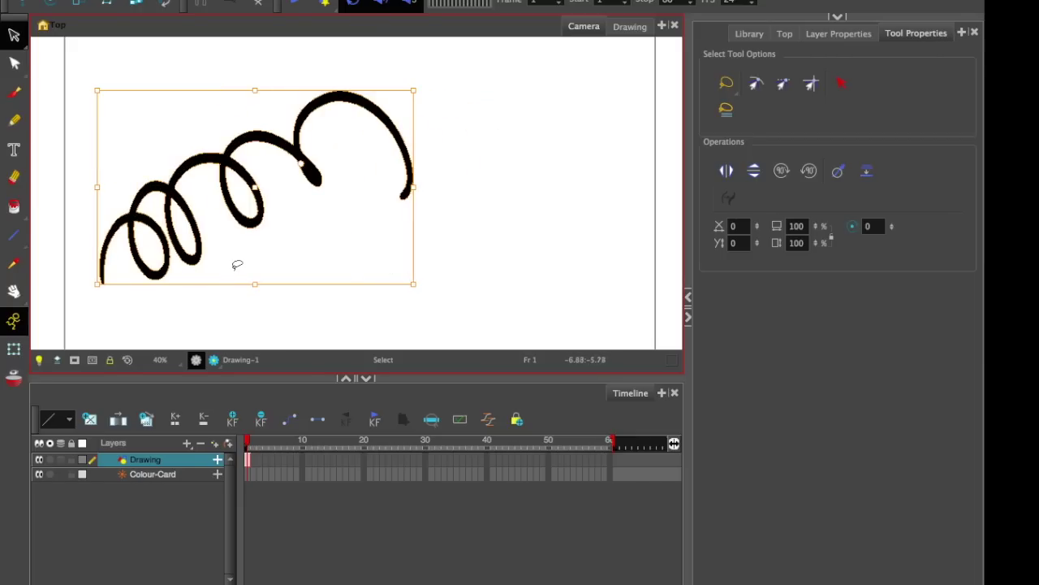
{"action": "key", "text": "Delete"}
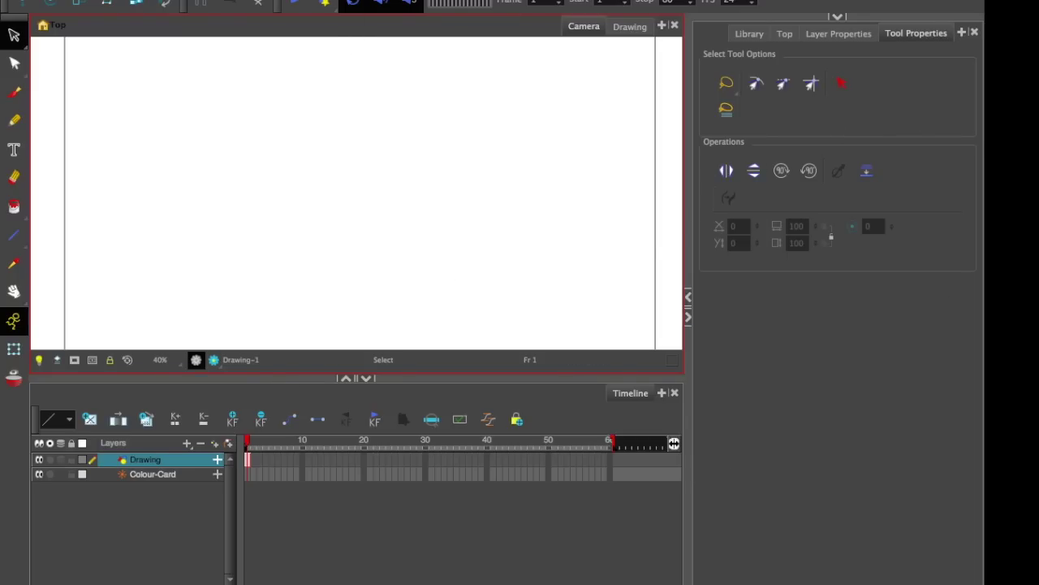
Step: Show Tool Properties and raise the brush's maximum size from 52.2 to 82.4
{"action": "left_click", "coordinate": [512, 2]}
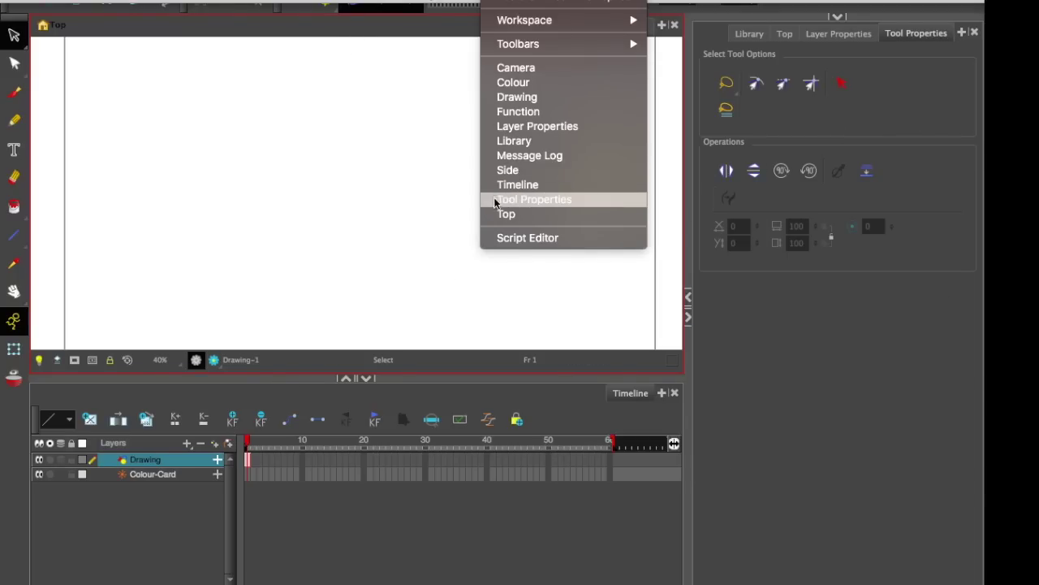
{"action": "left_click", "coordinate": [520, 199]}
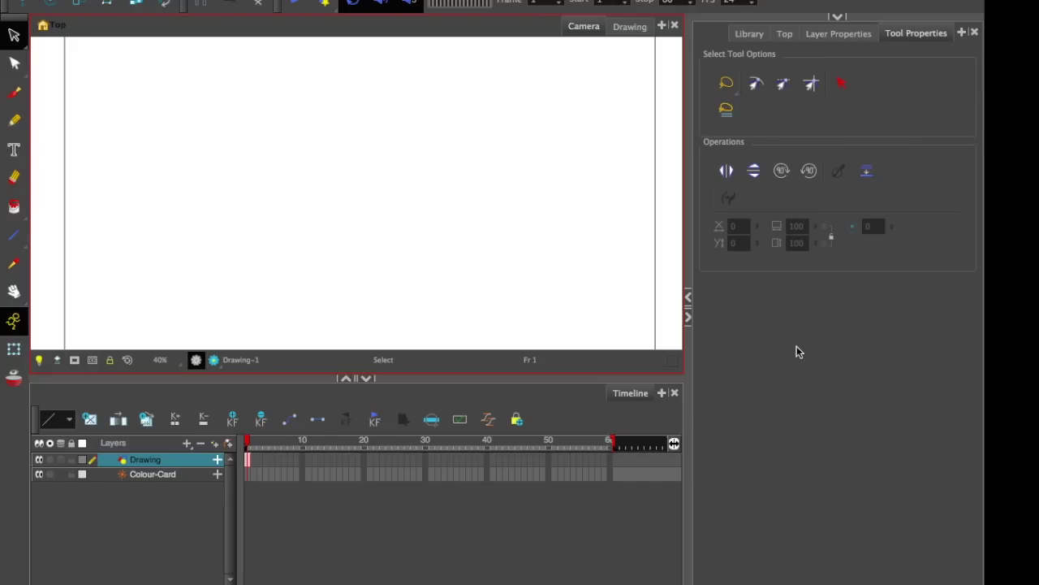
{"action": "left_click", "coordinate": [14, 92]}
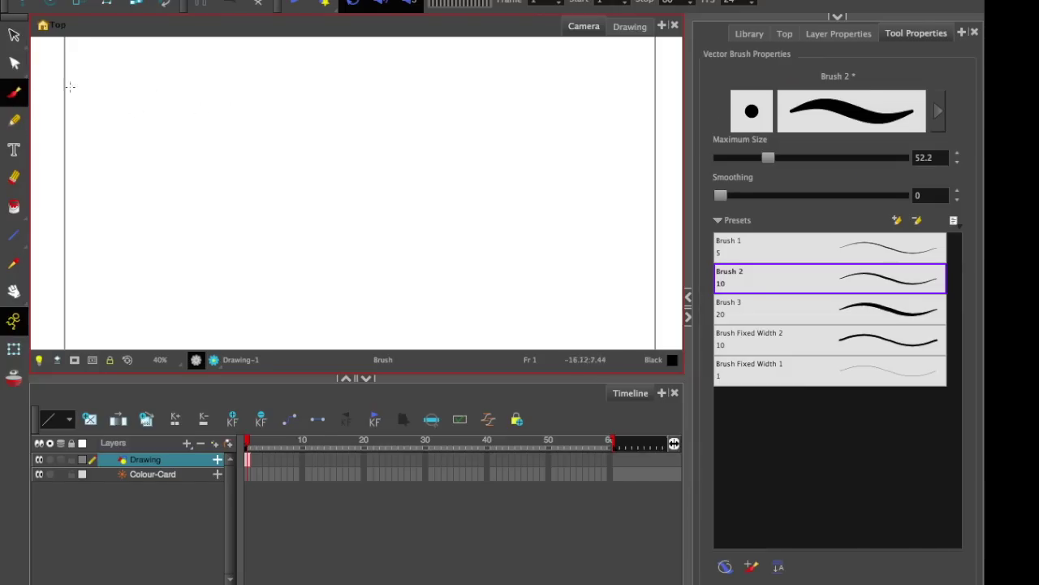
{"action": "mouse_move", "coordinate": [769, 157]}
{"action": "left_mouse_down"}
{"action": "mouse_move", "coordinate": [792, 155]}
{"action": "mouse_move", "coordinate": [778, 156]}
{"action": "mouse_move", "coordinate": [796, 167]}
{"action": "left_mouse_up"}
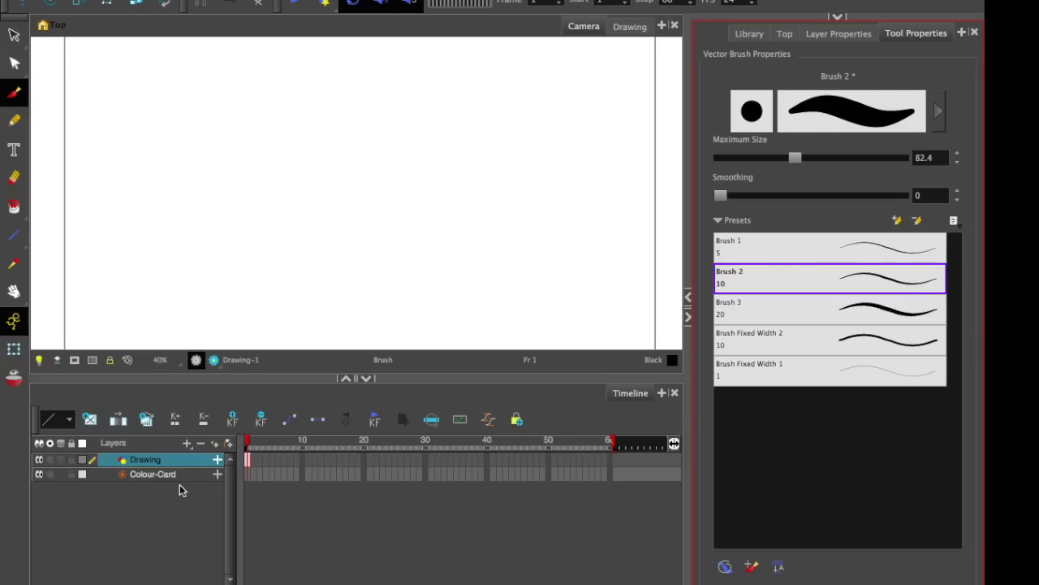
Step: Draw a thick black circle on frame 1, then undo a first attempt on frame 2
{"action": "left_click", "coordinate": [285, 560]}
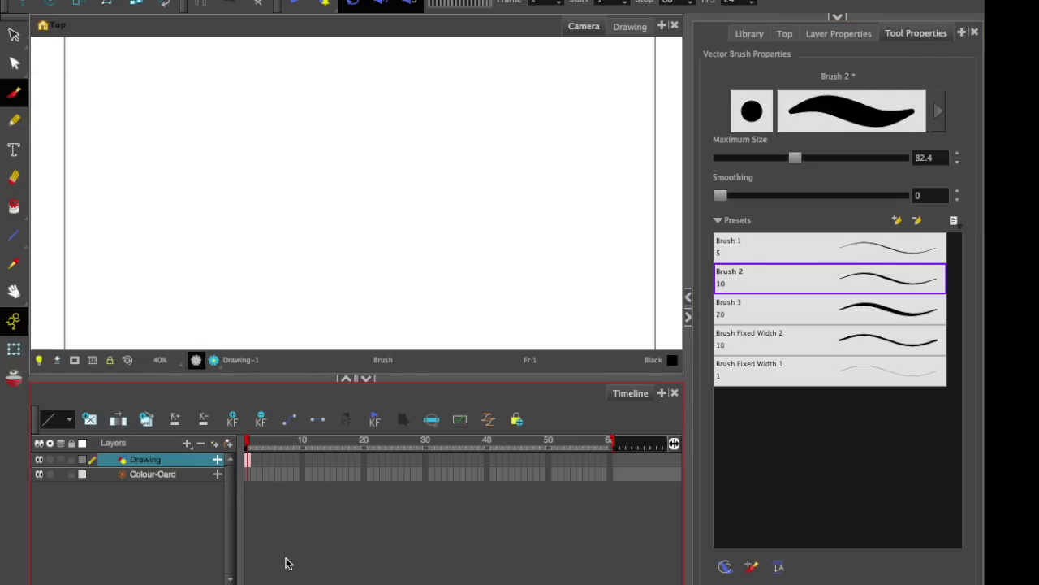
{"action": "mouse_move", "coordinate": [188, 193]}
{"action": "left_mouse_down"}
{"action": "mouse_move", "coordinate": [225, 267]}
{"action": "mouse_move", "coordinate": [239, 173]}
{"action": "mouse_move", "coordinate": [200, 182]}
{"action": "left_mouse_up"}
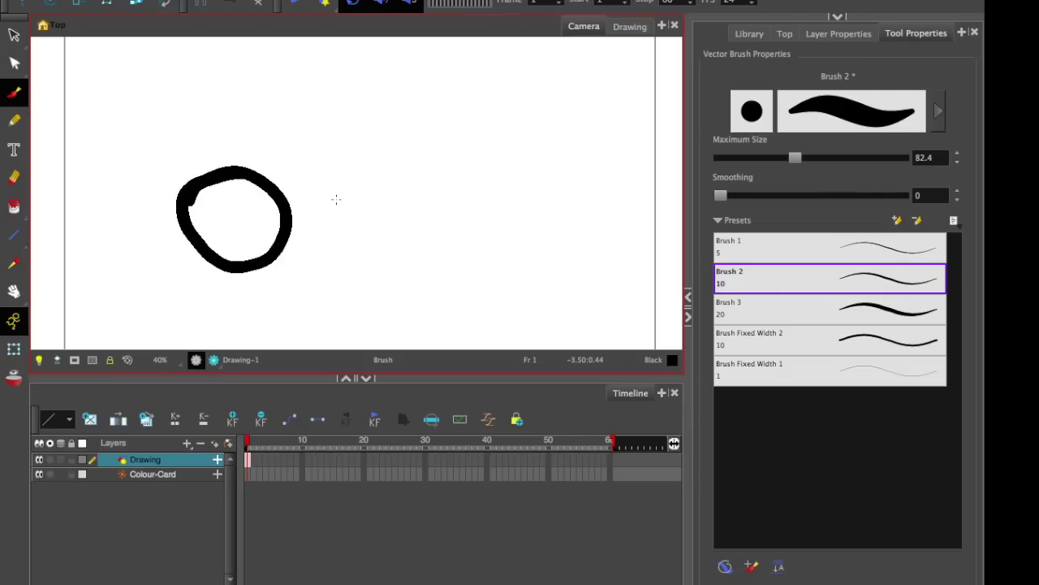
{"action": "left_click_drag", "start_coordinate": [246, 443], "coordinate": [258, 446]}
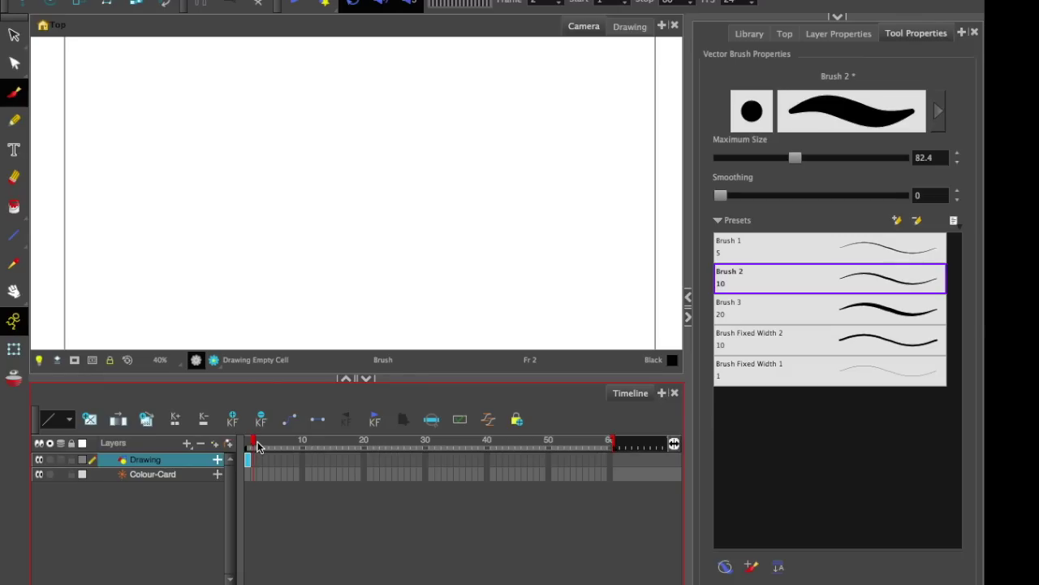
{"action": "mouse_move", "coordinate": [213, 181]}
{"action": "left_mouse_down"}
{"action": "mouse_move", "coordinate": [313, 241]}
{"action": "mouse_move", "coordinate": [242, 153]}
{"action": "left_mouse_up"}
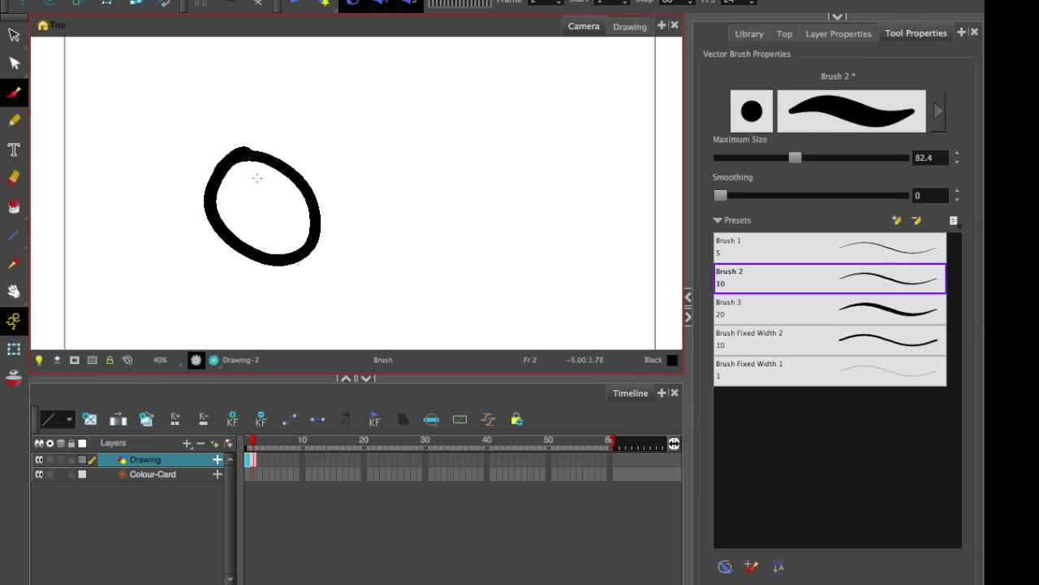
{"action": "key", "text": "ctrl+z"}
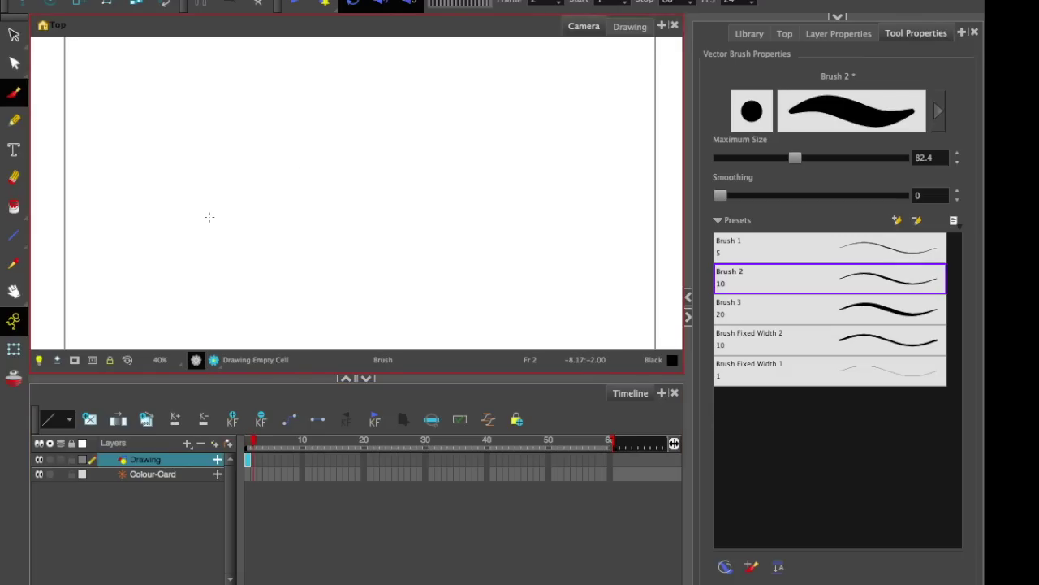
Step: With onion skin on, draw shifted circles on frames 2 and 4
{"action": "left_click", "coordinate": [23, 380]}
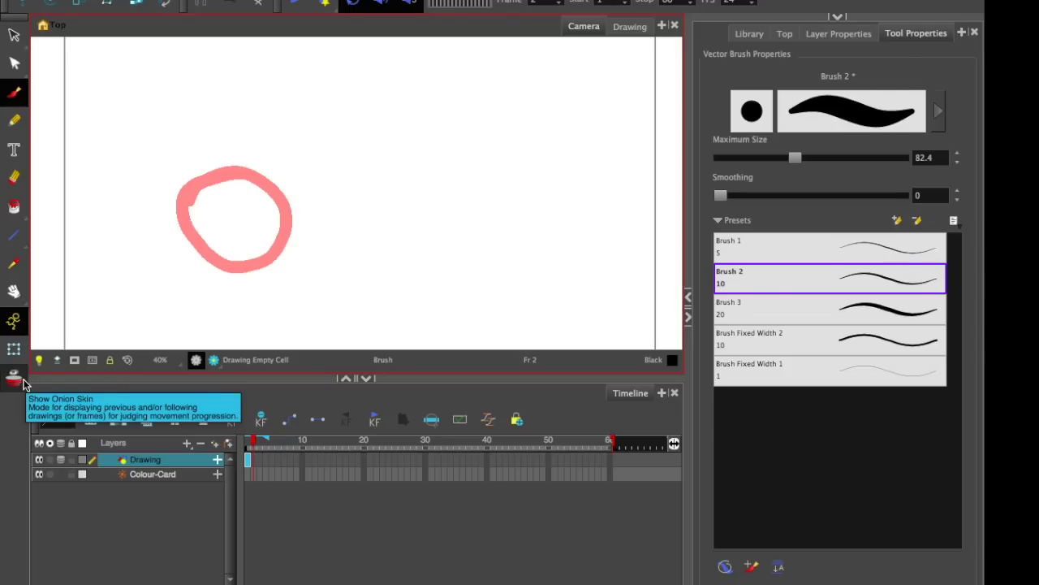
{"action": "mouse_move", "coordinate": [199, 210]}
{"action": "left_mouse_down"}
{"action": "mouse_move", "coordinate": [214, 166]}
{"action": "mouse_move", "coordinate": [301, 199]}
{"action": "mouse_move", "coordinate": [252, 244]}
{"action": "mouse_move", "coordinate": [203, 216]}
{"action": "mouse_move", "coordinate": [216, 156]}
{"action": "mouse_move", "coordinate": [305, 170]}
{"action": "mouse_move", "coordinate": [261, 223]}
{"action": "mouse_move", "coordinate": [209, 173]}
{"action": "left_mouse_up"}
{"action": "left_click", "coordinate": [259, 459]}
{"action": "left_click", "coordinate": [264, 460]}
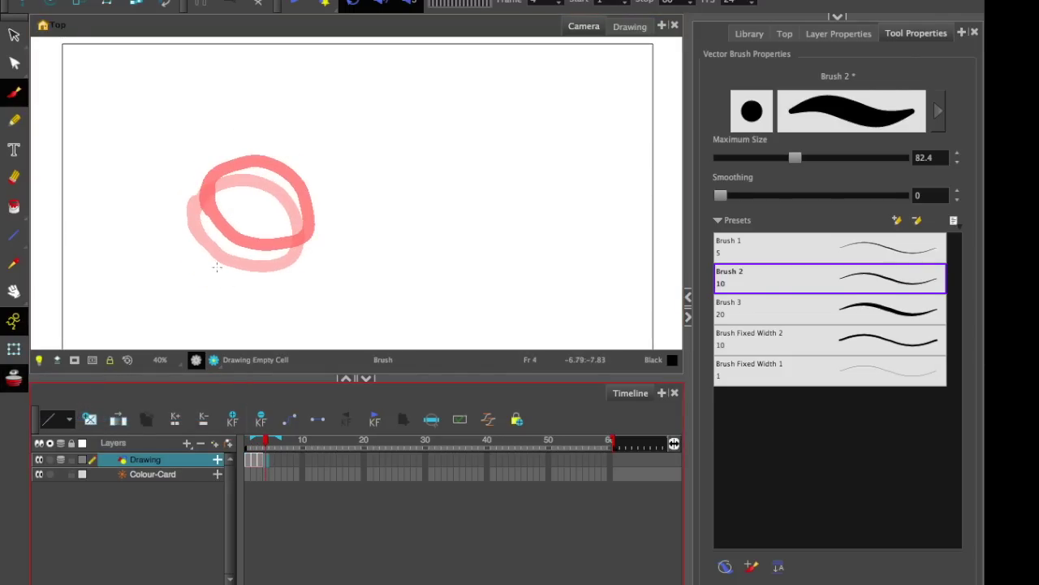
{"action": "mouse_move", "coordinate": [221, 213]}
{"action": "left_mouse_down"}
{"action": "mouse_move", "coordinate": [218, 179]}
{"action": "mouse_move", "coordinate": [253, 242]}
{"action": "mouse_move", "coordinate": [217, 199]}
{"action": "mouse_move", "coordinate": [302, 146]}
{"action": "mouse_move", "coordinate": [231, 166]}
{"action": "mouse_move", "coordinate": [323, 142]}
{"action": "mouse_move", "coordinate": [232, 168]}
{"action": "mouse_move", "coordinate": [239, 192]}
{"action": "mouse_move", "coordinate": [341, 166]}
{"action": "mouse_move", "coordinate": [247, 175]}
{"action": "mouse_move", "coordinate": [272, 150]}
{"action": "mouse_move", "coordinate": [247, 159]}
{"action": "mouse_move", "coordinate": [257, 128]}
{"action": "mouse_move", "coordinate": [268, 155]}
{"action": "mouse_move", "coordinate": [313, 98]}
{"action": "mouse_move", "coordinate": [284, 172]}
{"action": "mouse_move", "coordinate": [349, 122]}
{"action": "mouse_move", "coordinate": [280, 166]}
{"action": "left_mouse_up"}
Step: Step through frames 5 to 11 in the Timeline for the next circles
{"action": "left_click", "coordinate": [272, 459]}
{"action": "left_click", "coordinate": [280, 457]}
{"action": "left_click", "coordinate": [284, 460]}
{"action": "left_click", "coordinate": [290, 460]}
{"action": "left_click", "coordinate": [296, 460]}
{"action": "left_click", "coordinate": [302, 459]}
{"action": "left_click", "coordinate": [308, 459]}
Step: Scrub back through the circle frames, turn off onion skin and return to frame 1
{"action": "scroll", "coordinate": [168, 220], "scroll_direction": "down", "scroll_amount": 3}
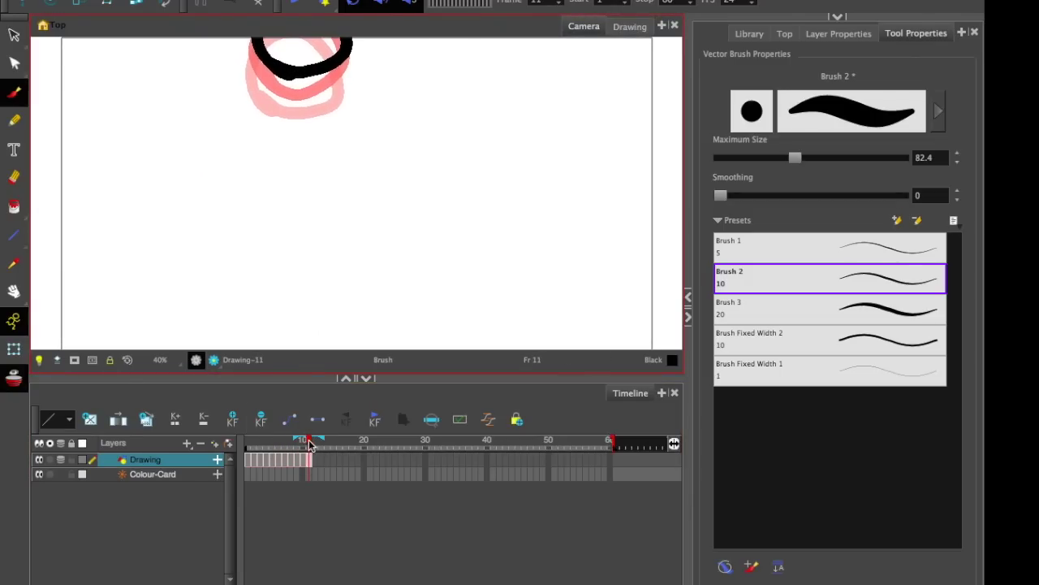
{"action": "mouse_move", "coordinate": [308, 439]}
{"action": "left_mouse_down"}
{"action": "mouse_move", "coordinate": [248, 444]}
{"action": "mouse_move", "coordinate": [329, 448]}
{"action": "mouse_move", "coordinate": [240, 455]}
{"action": "left_mouse_up"}
{"action": "left_click", "coordinate": [266, 444]}
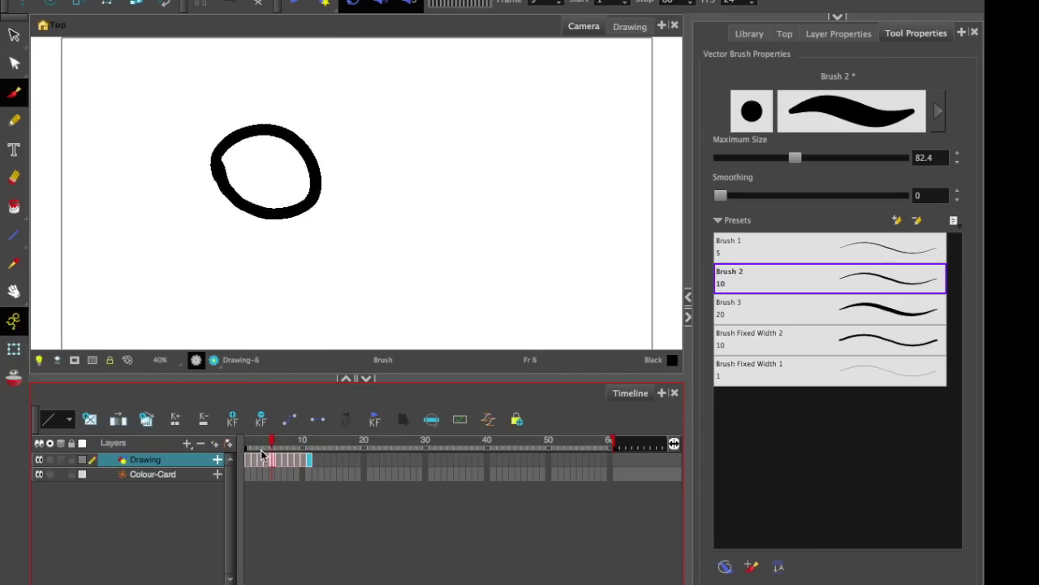
{"action": "left_click", "coordinate": [247, 446]}
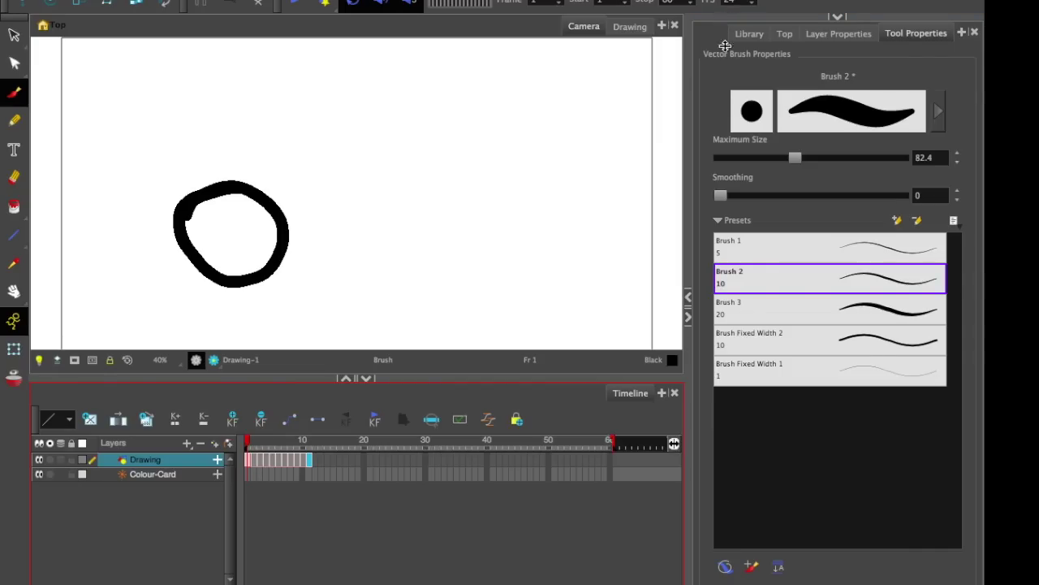
Step: Reveal the Colour view with the NewScene2 palette
{"action": "left_click_drag", "start_coordinate": [723, 15], "coordinate": [740, 337]}
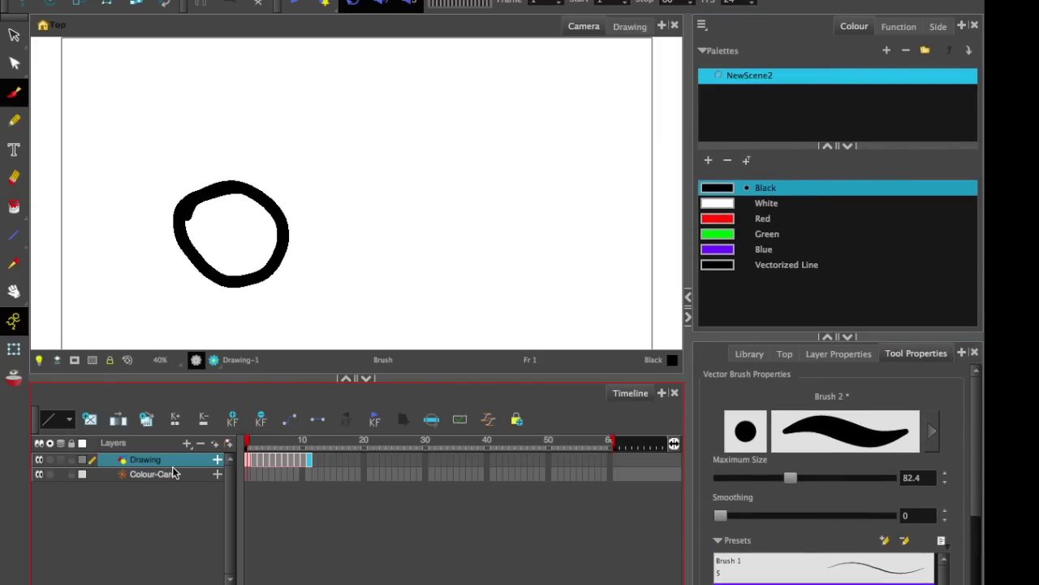
{"action": "left_click", "coordinate": [510, 6]}
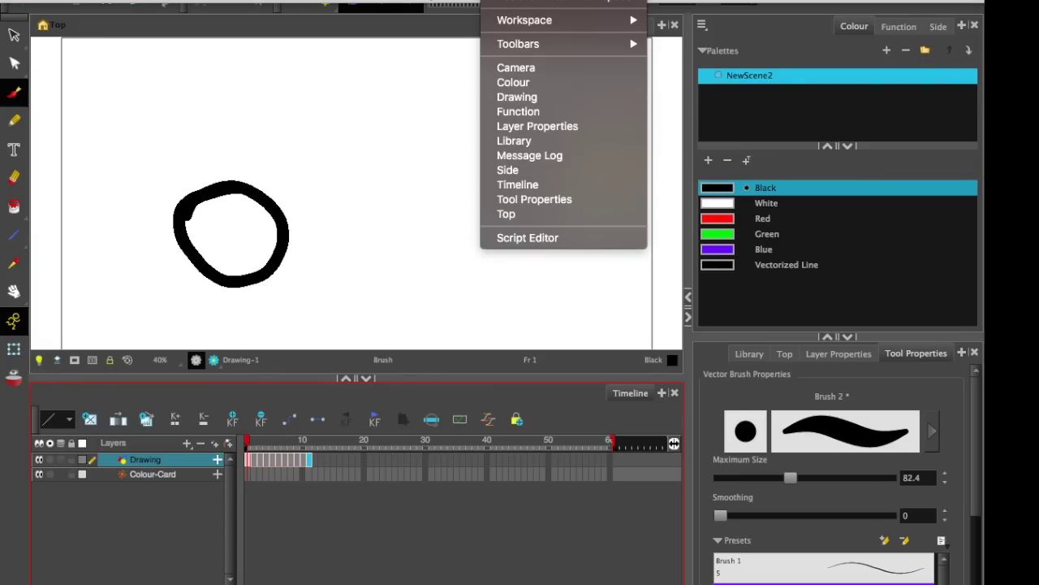
{"action": "left_click", "coordinate": [503, 7]}
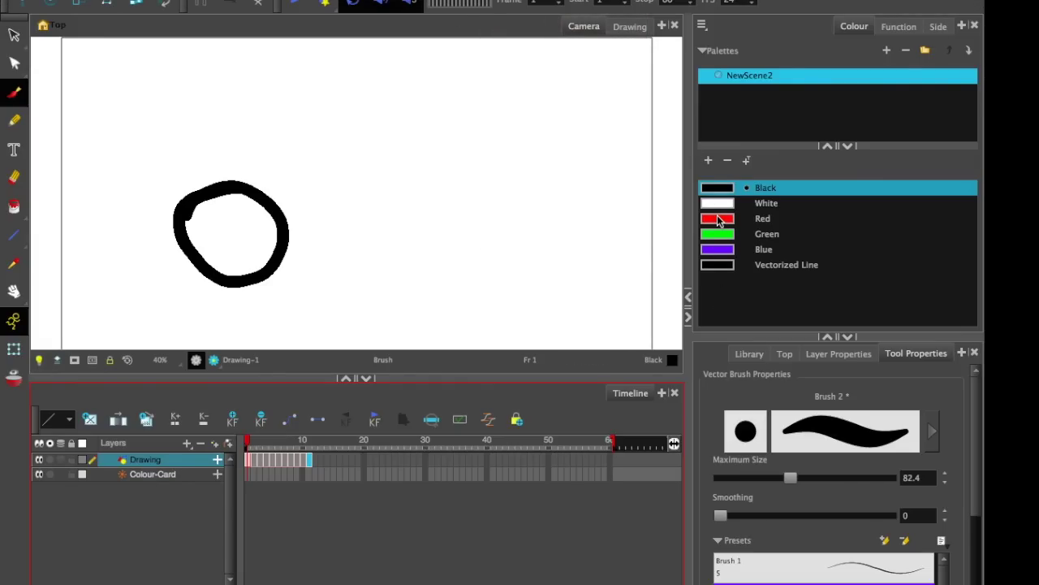
Step: Add new colour swatches and set New 0 to bright yellow in the Colour Picker
{"action": "left_click", "coordinate": [708, 161]}
{"action": "left_click", "coordinate": [708, 160]}
{"action": "left_click", "coordinate": [708, 161]}
{"action": "left_click", "coordinate": [708, 161]}
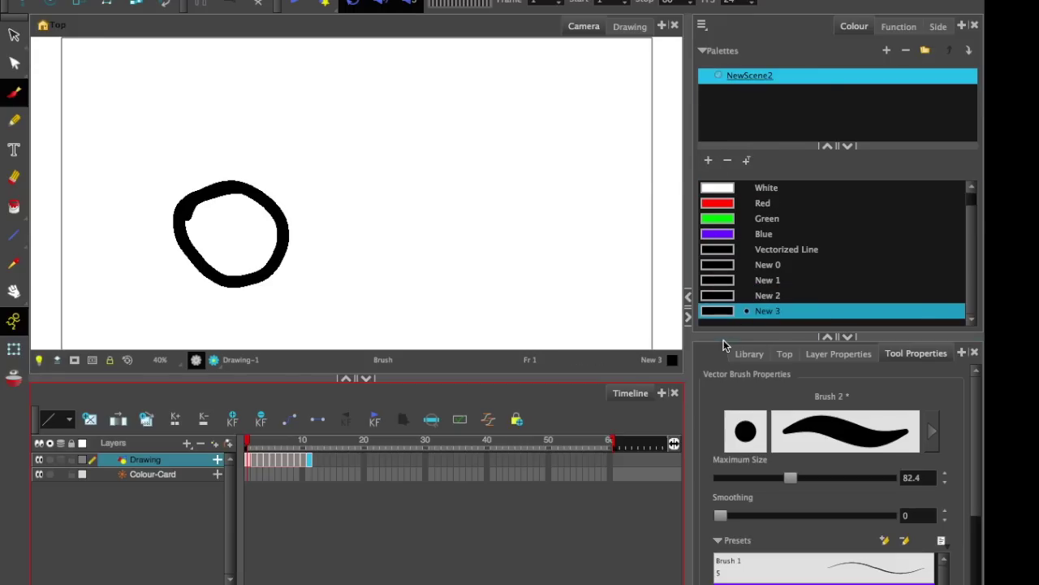
{"action": "double_click", "coordinate": [717, 265]}
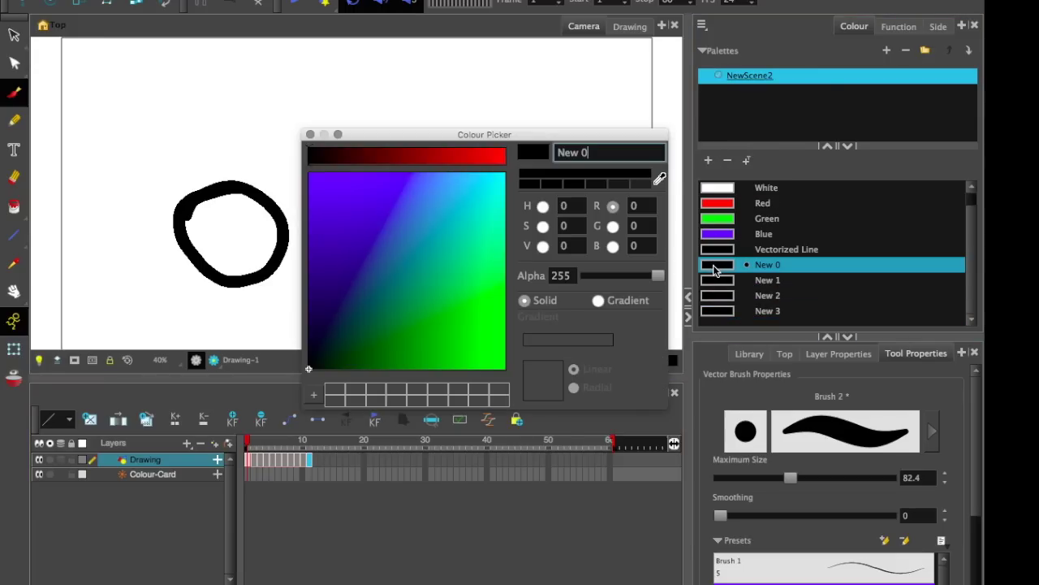
{"action": "left_click_drag", "start_coordinate": [467, 156], "coordinate": [516, 421]}
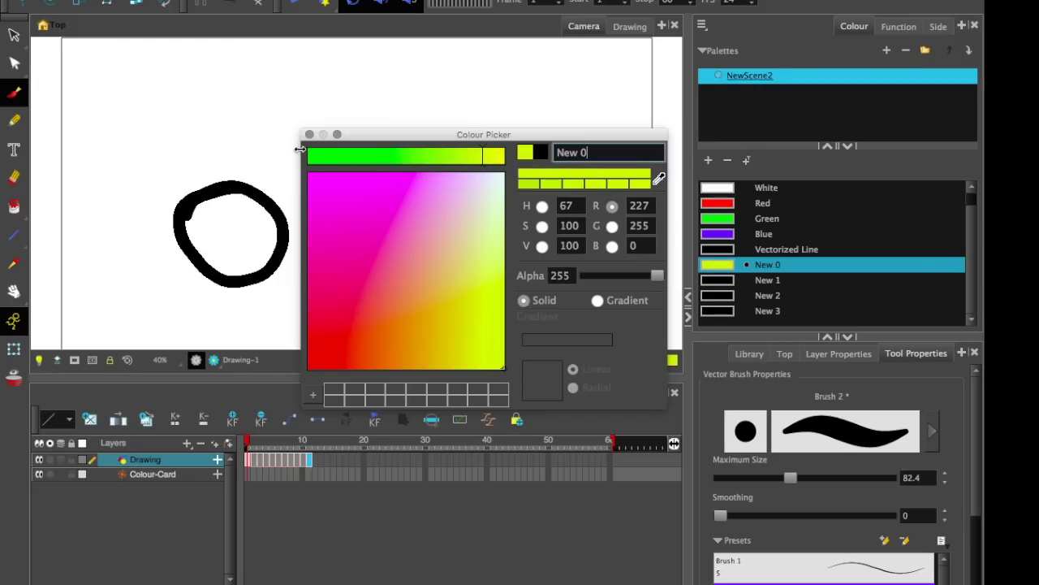
{"action": "left_click", "coordinate": [309, 134]}
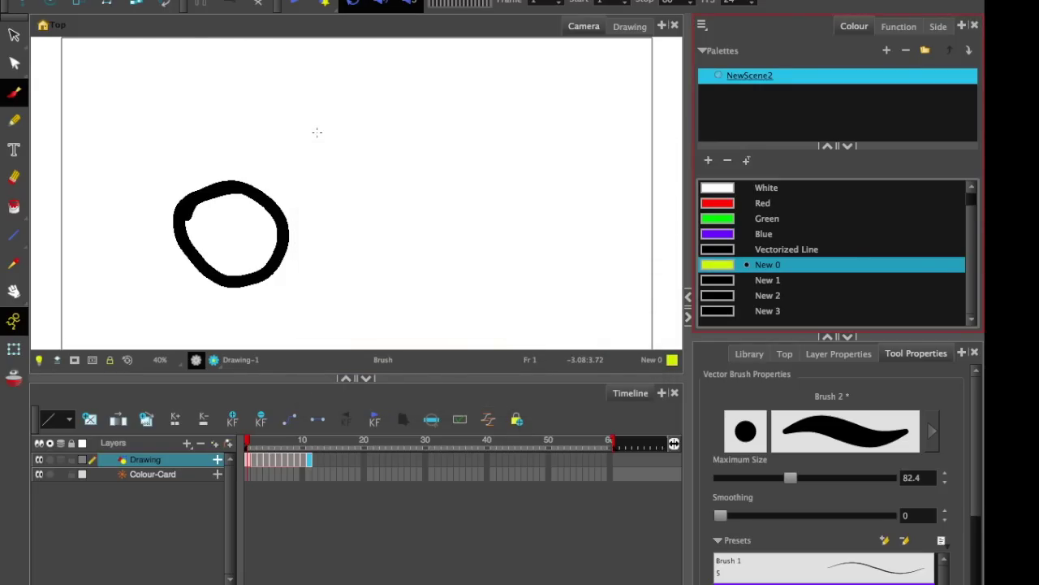